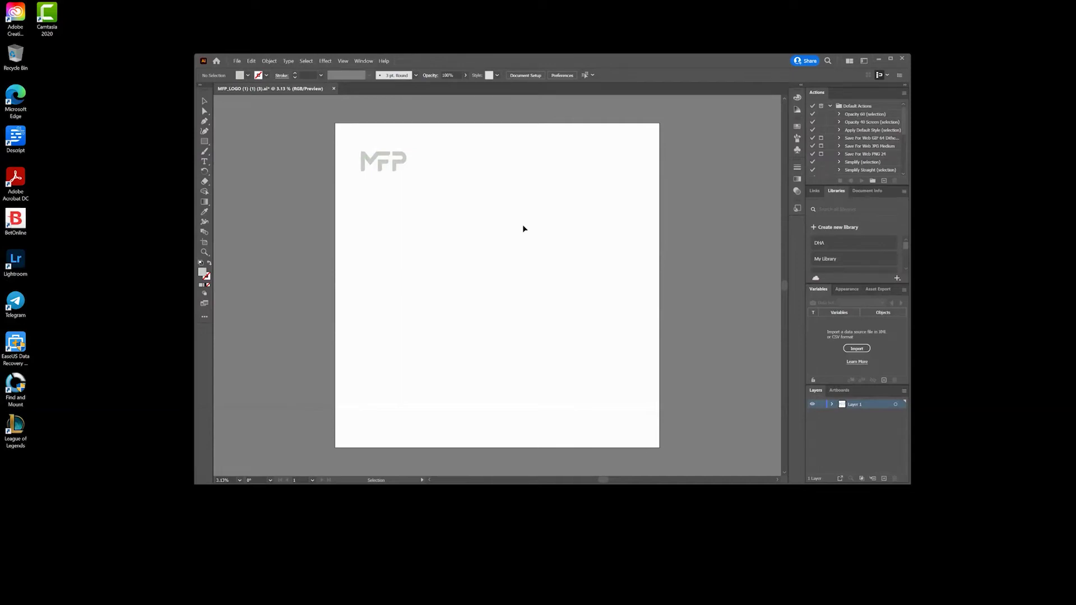
Step: Drag the MFP logo to the artboard centre, then marquee-select the whole logo again
mouse_move(320, 134)
left_mouse_down()
mouse_move(409, 190)
mouse_move(417, 171)
mouse_move(507, 273)
left_mouse_up()
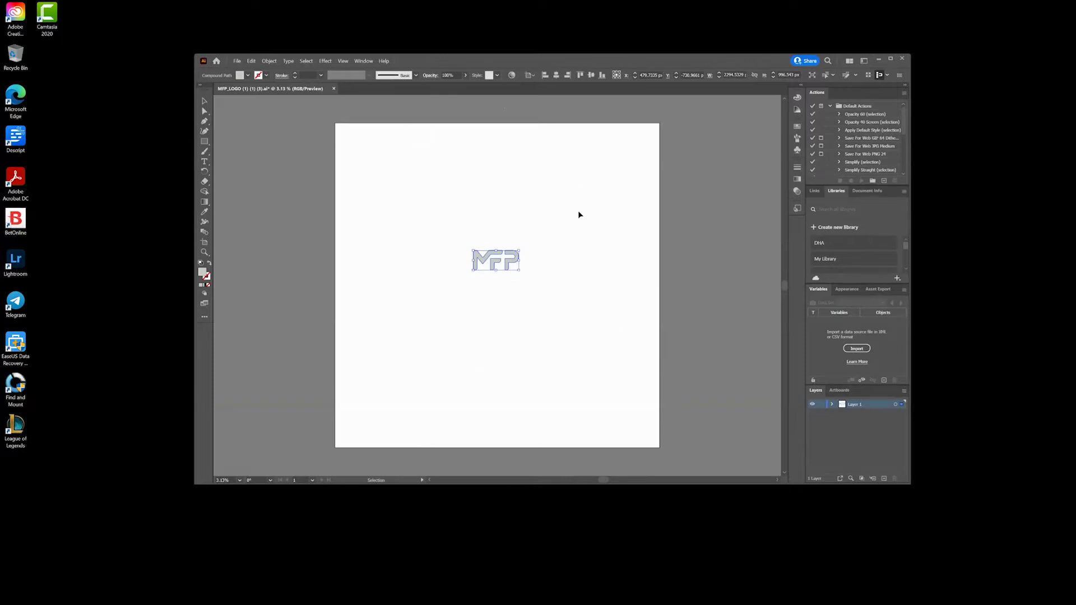
left_click(535, 348)
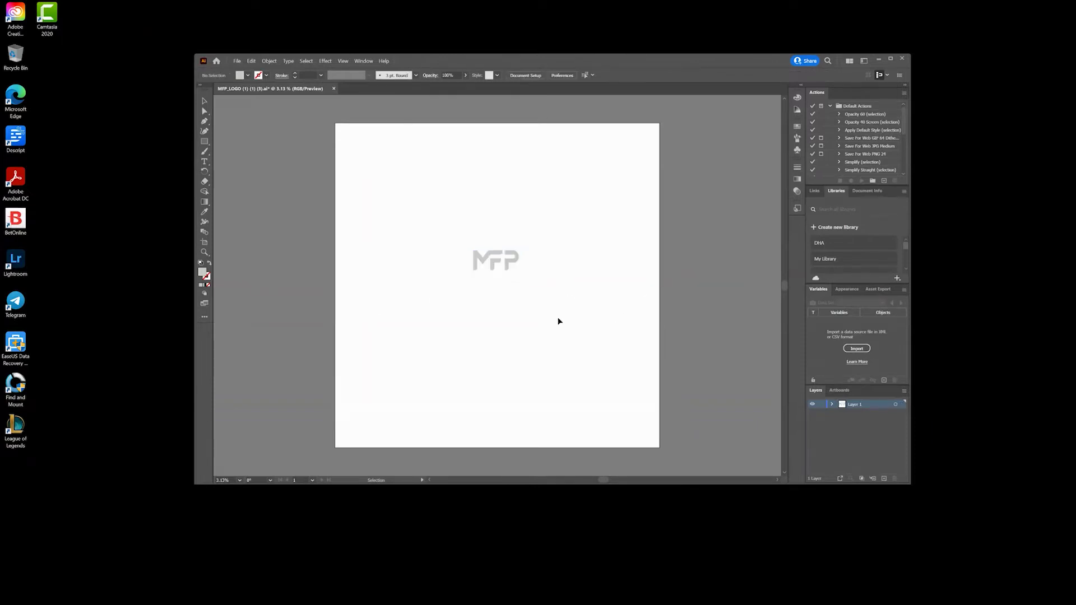
left_click_drag(557, 318, 413, 190)
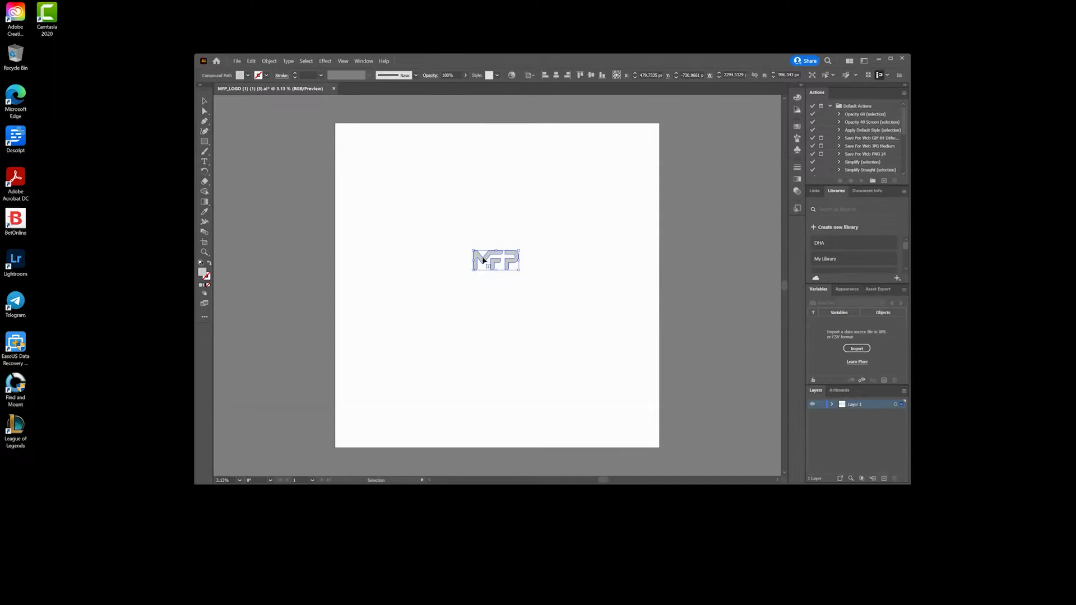
left_click_drag(458, 213, 570, 324)
left_click_drag(458, 223, 545, 310)
left_click(238, 61)
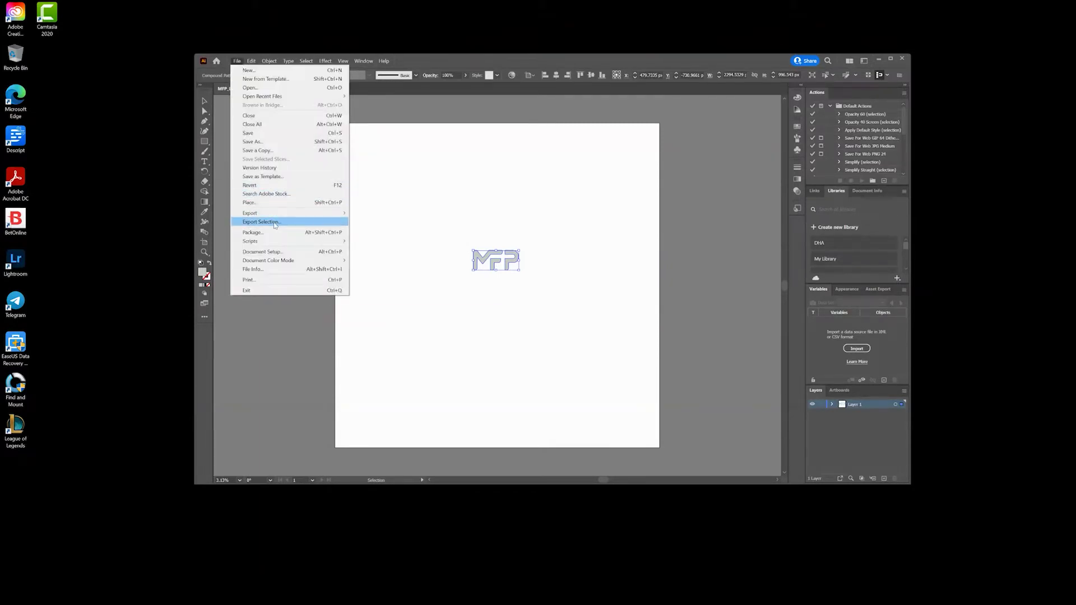
Step: Export the selection for screens and clear the Asset 2 name to rename it Test
mouse_move(250, 213)
left_click(378, 212)
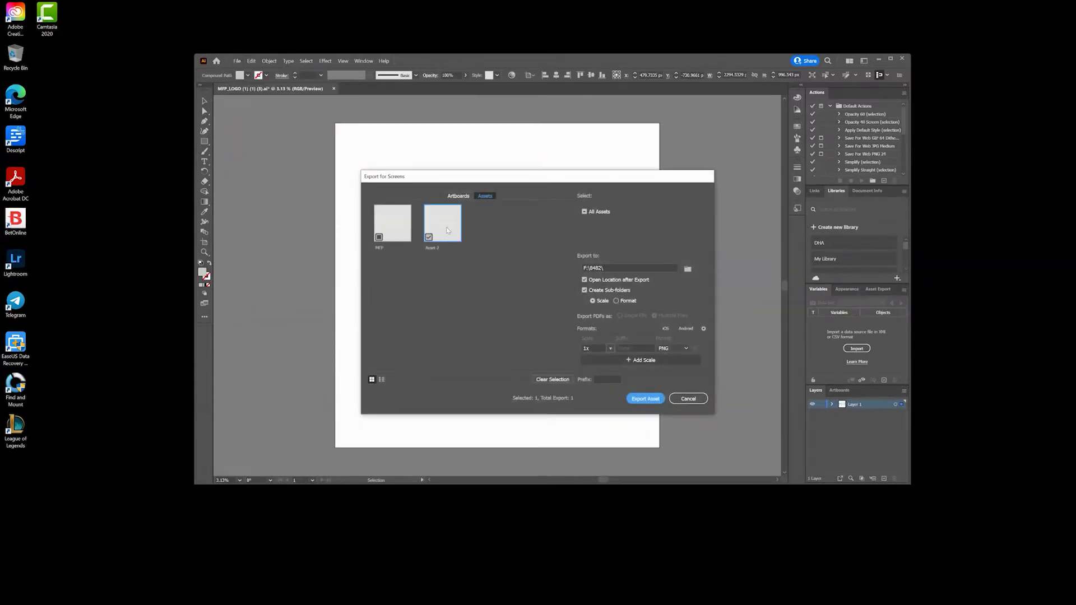
left_click(432, 247)
key("BackSpace")
type("est png")
Step: Set the export destination folder to Downloads
left_click(688, 269)
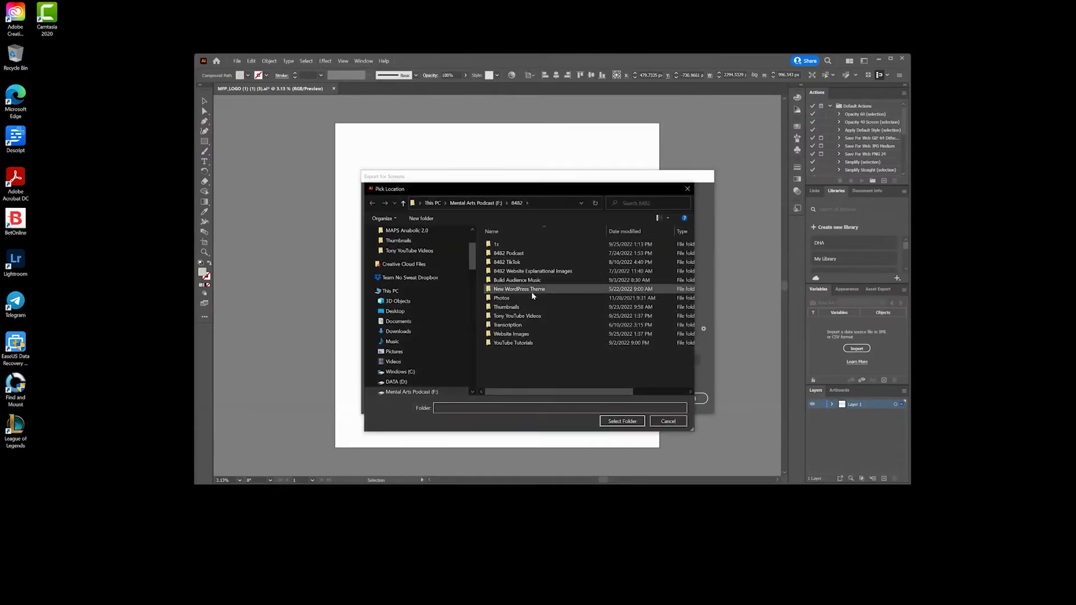
left_click(399, 258)
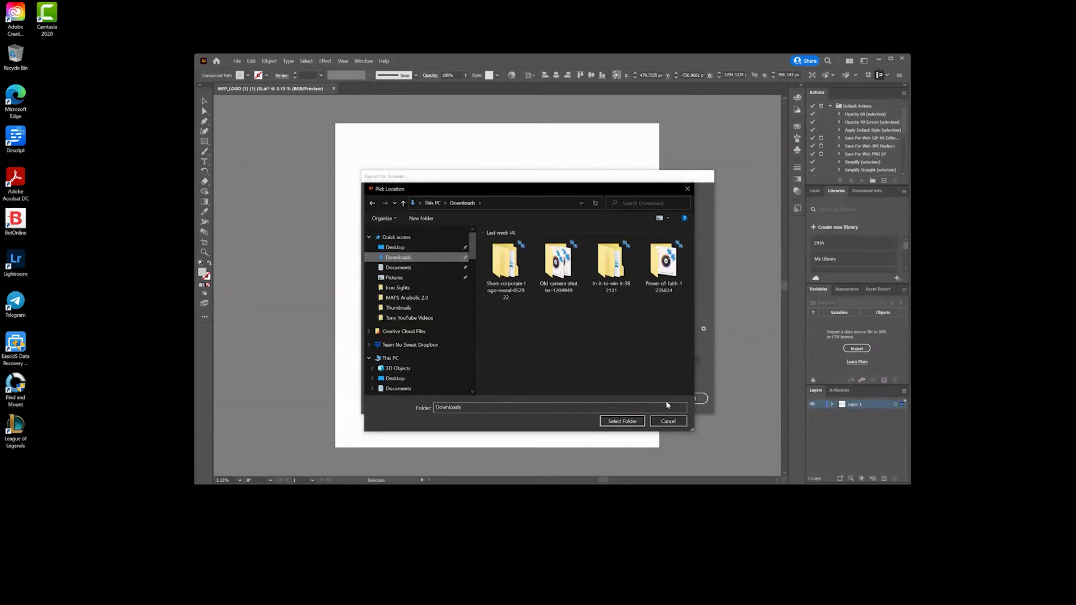
left_click(623, 420)
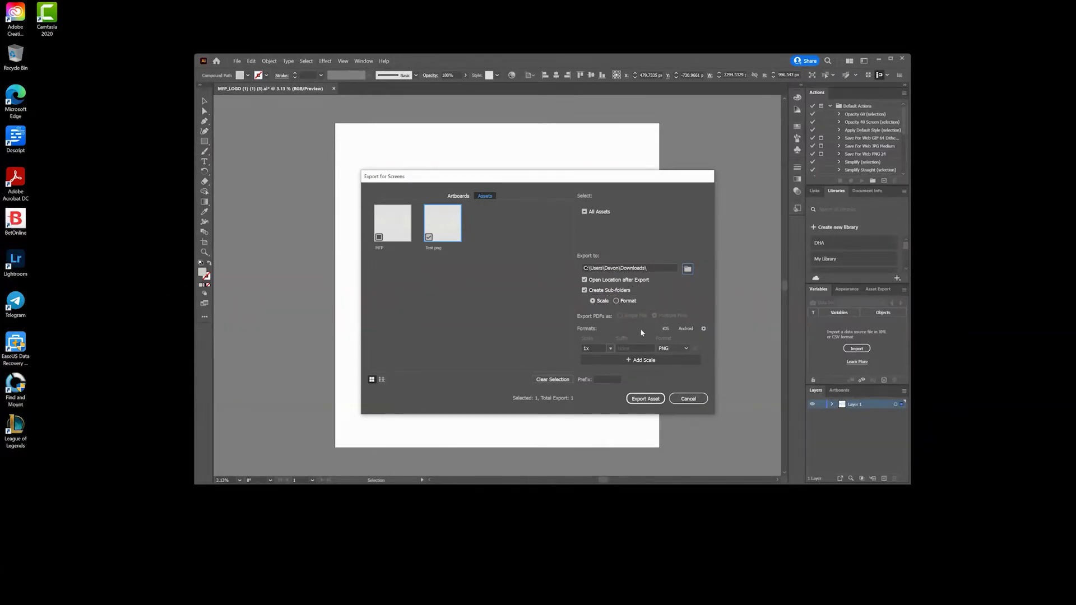
Step: Keep PNG format and 1x scale, then export the Test asset into Downloads
left_click(672, 349)
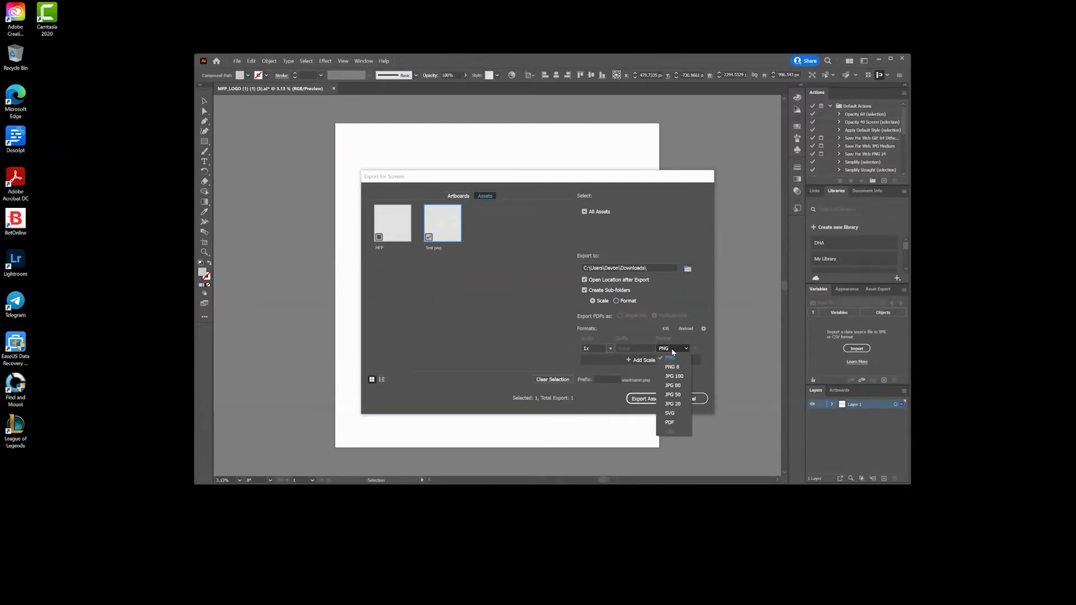
left_click(674, 362)
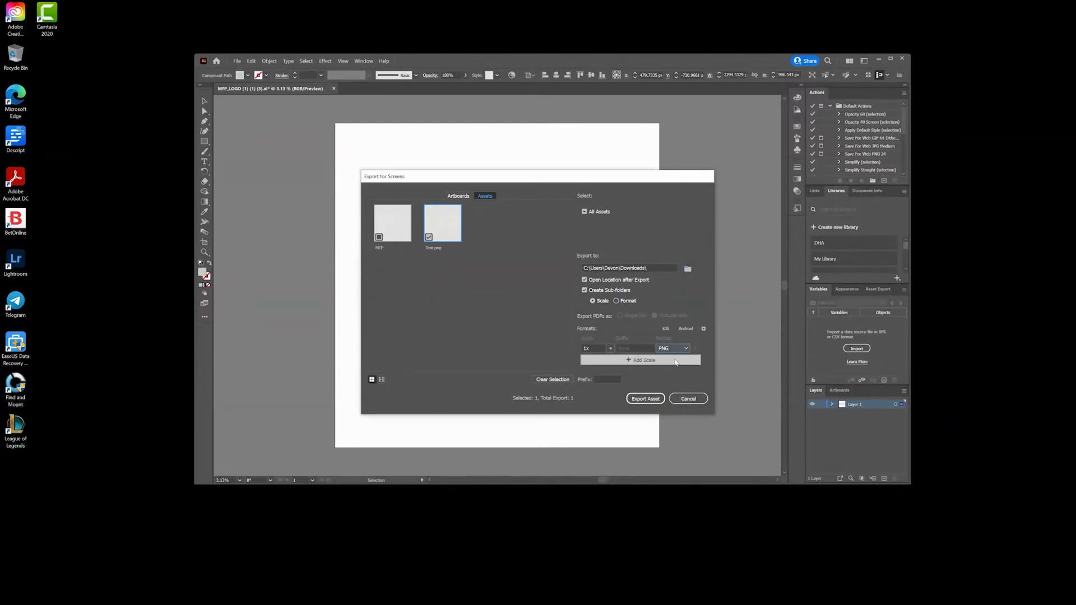
left_click(610, 348)
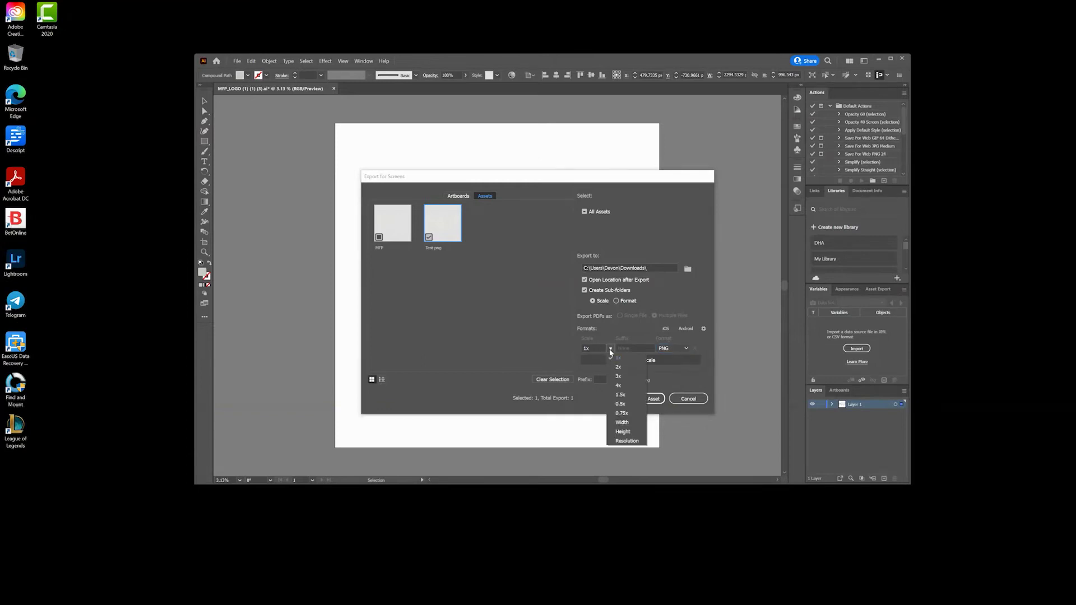
left_click(611, 348)
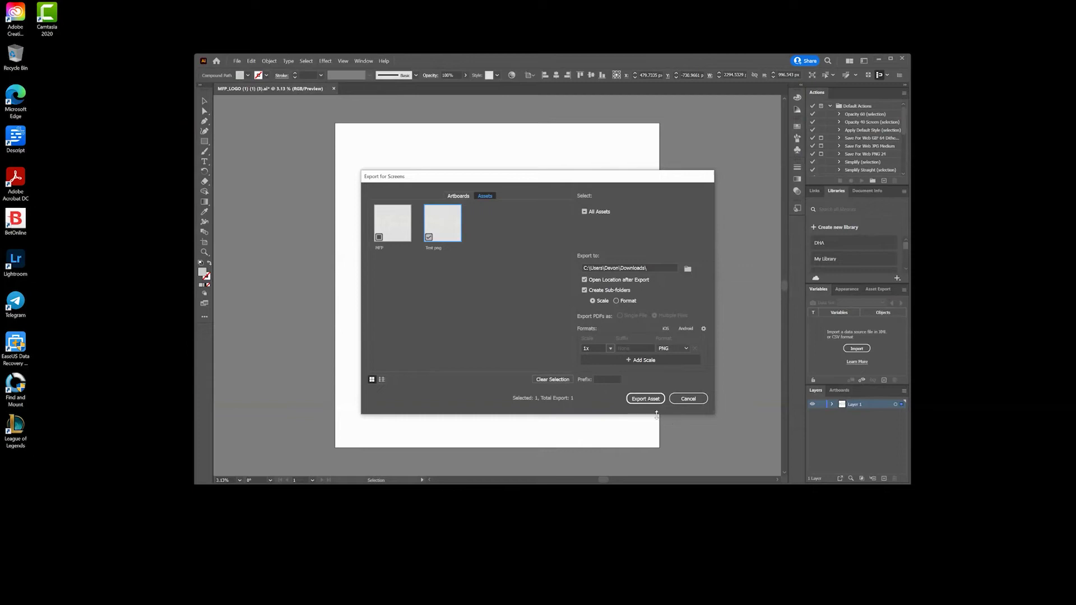
left_click(643, 399)
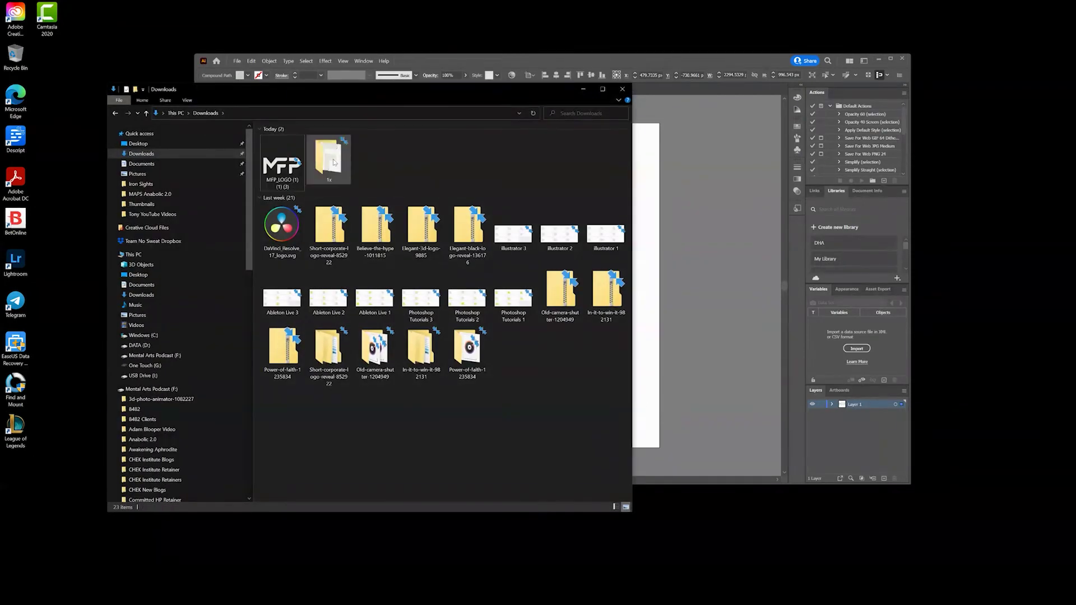
mouse_move(327, 159)
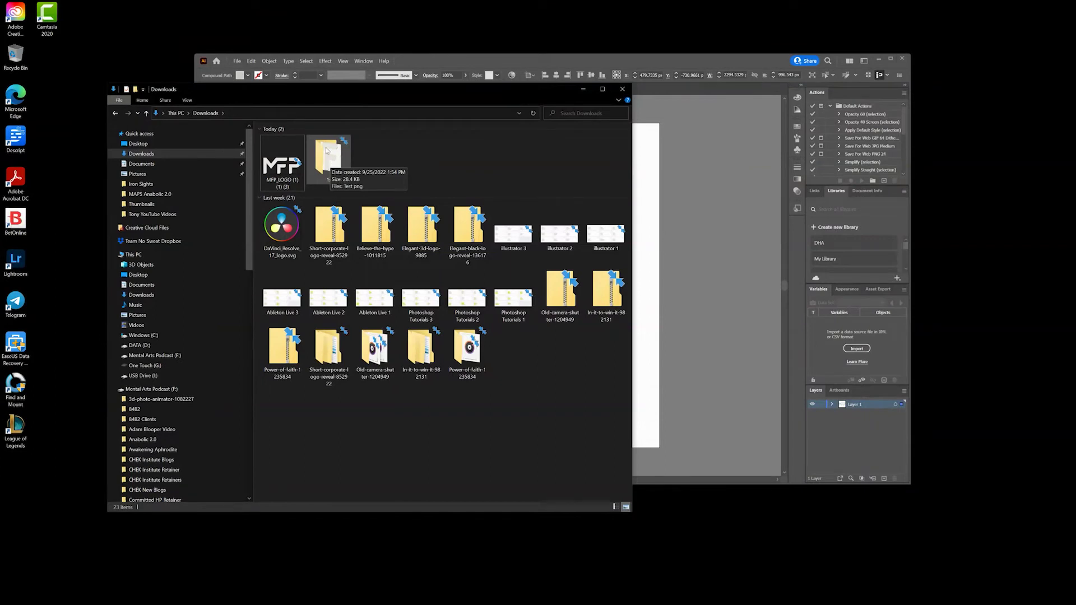
Step: Preview Test.png inside the new 1x folder, then close Photos and minimize File Explorer
double_click(326, 148)
double_click(283, 155)
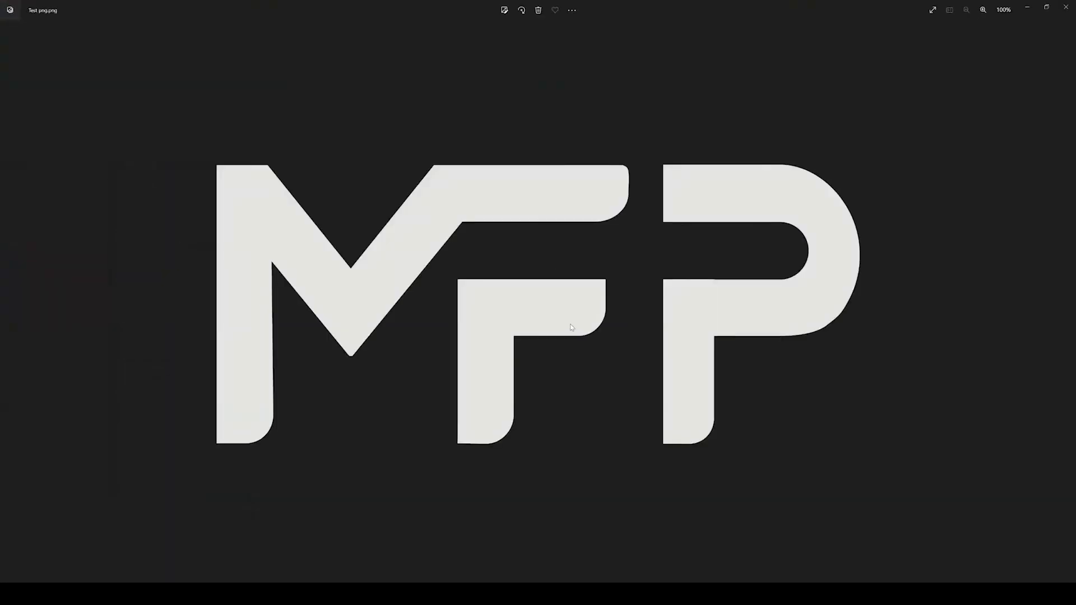
left_click(1064, 8)
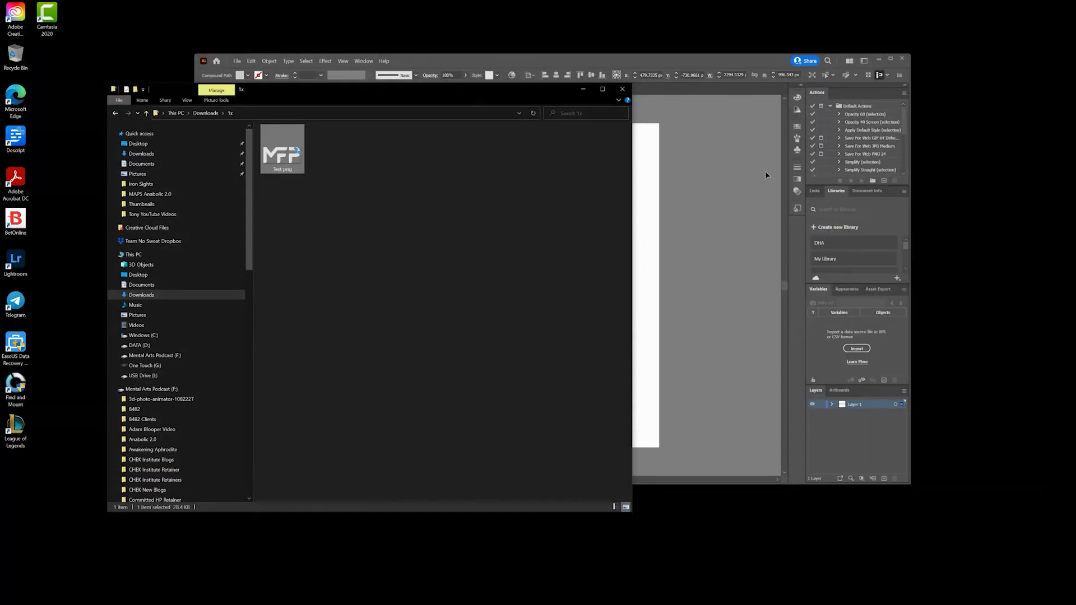
left_click(602, 88)
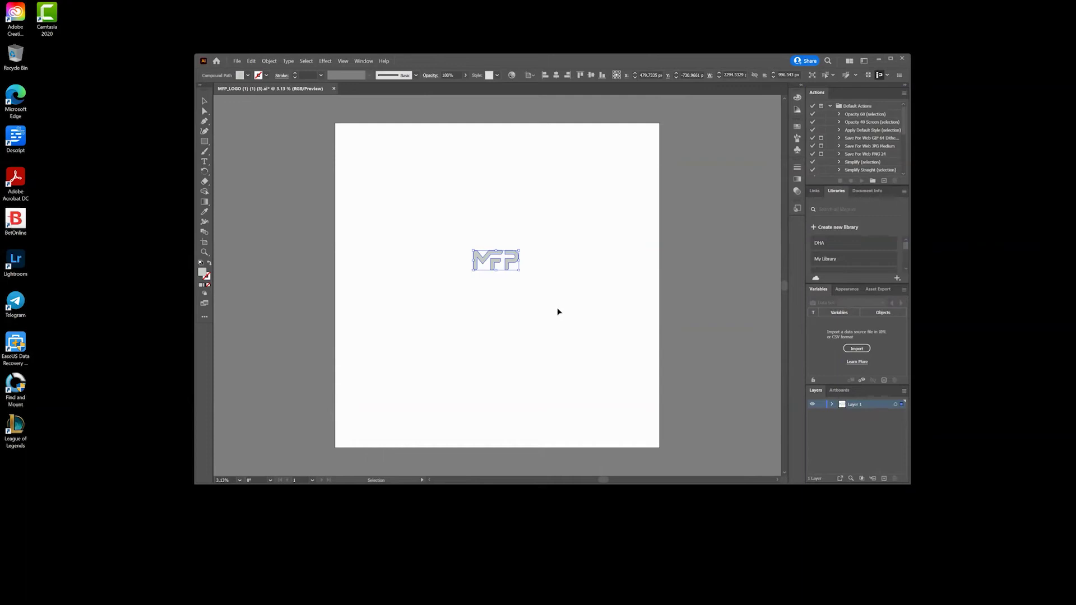
Step: Enlarge the selected MFP logo with its bottom-right handle, keeping it centred on the page
left_click_drag(565, 312, 441, 209)
left_click_drag(519, 270, 592, 342)
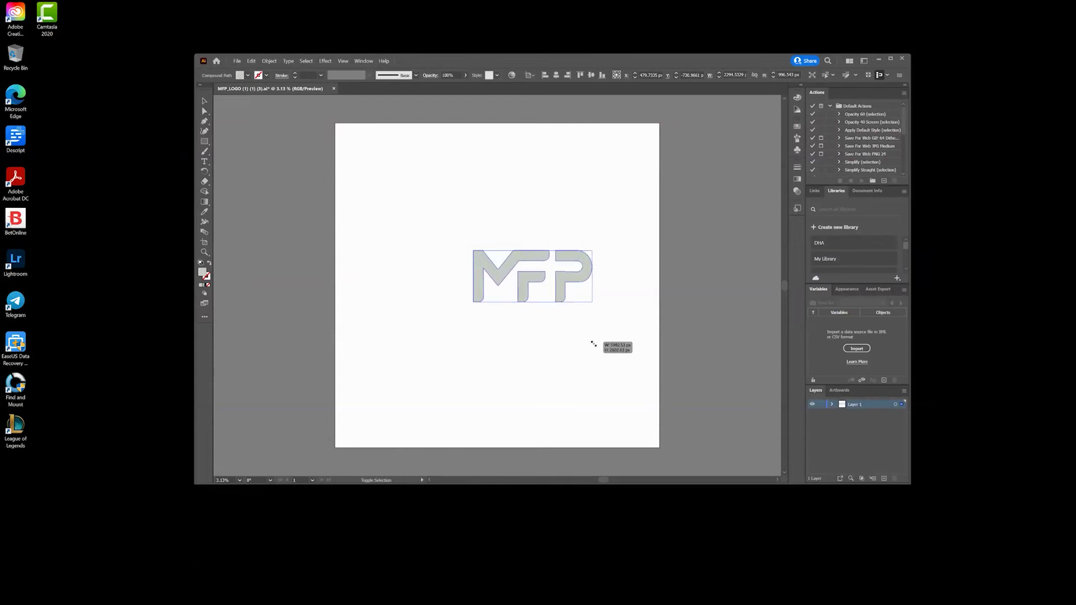
left_click_drag(592, 342, 646, 381)
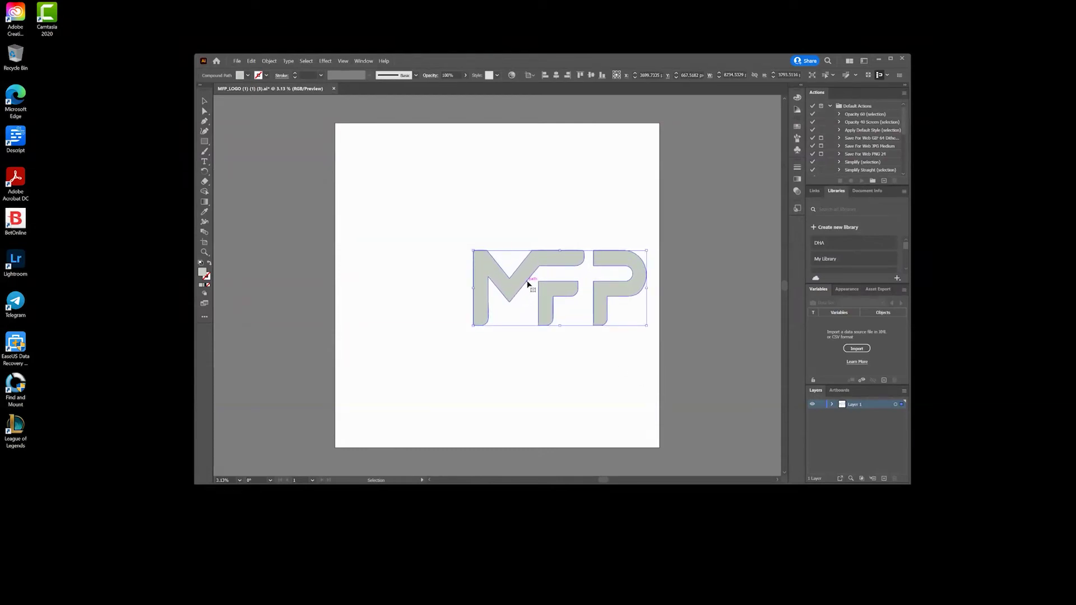
left_click_drag(488, 257, 413, 225)
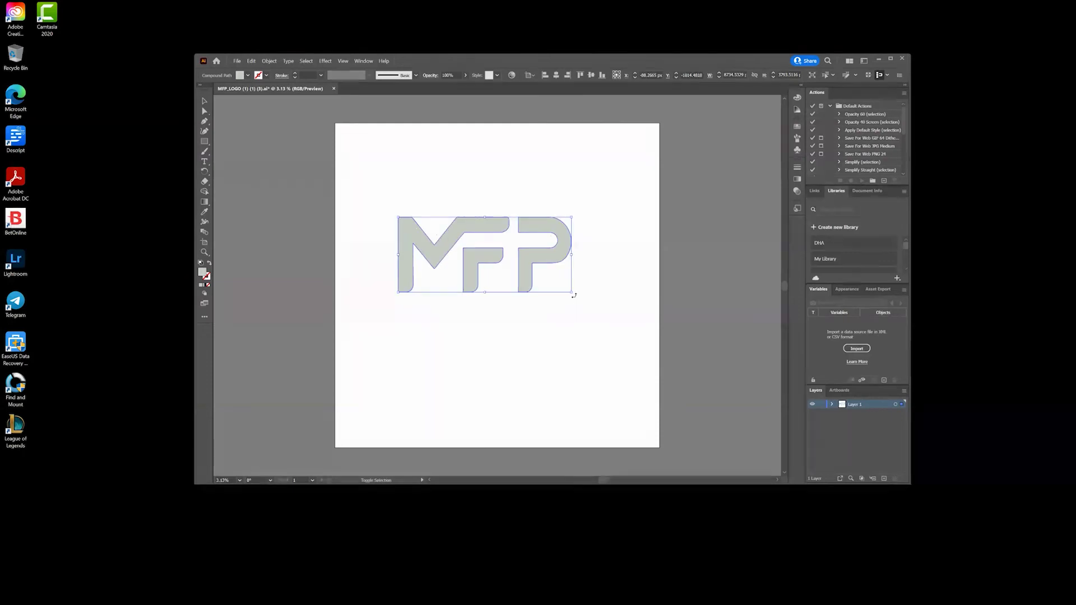
left_click_drag(574, 295, 631, 337)
left_click_drag(496, 229, 483, 224)
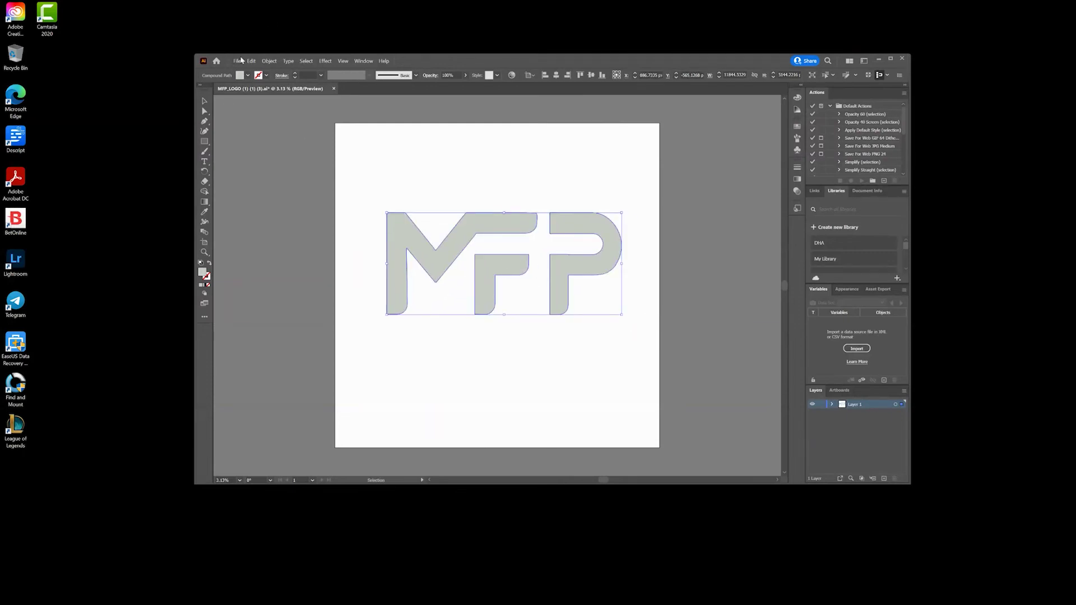
Step: Export the enlarged logo selection as a PNG asset renamed 'Test png Large'
left_click(238, 61)
left_click(289, 224)
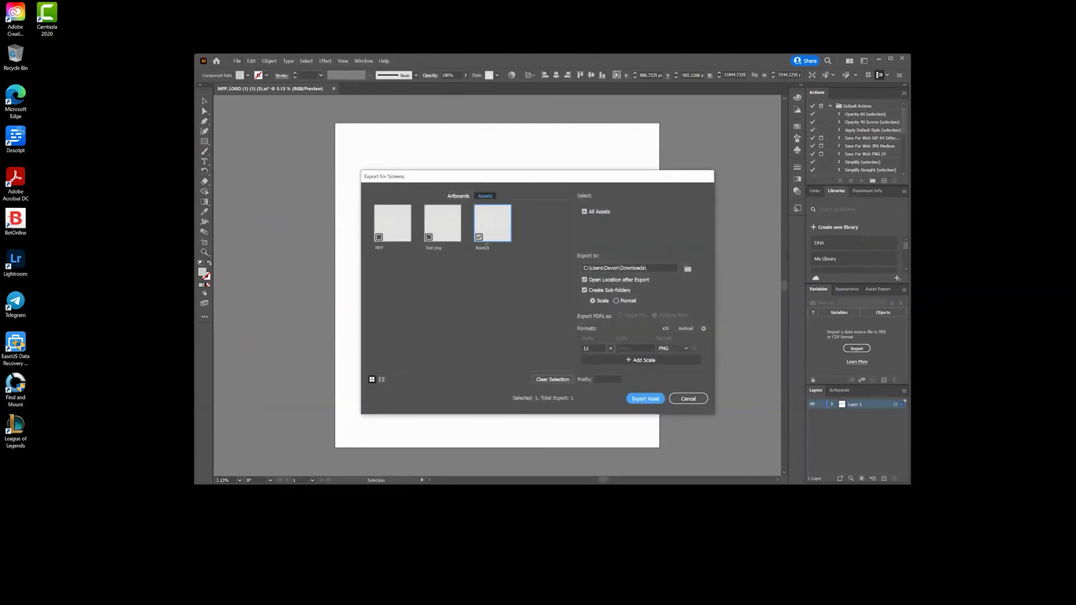
double_click(482, 247)
type("Test p")
type("ng Lar")
type("ge")
left_click(644, 399)
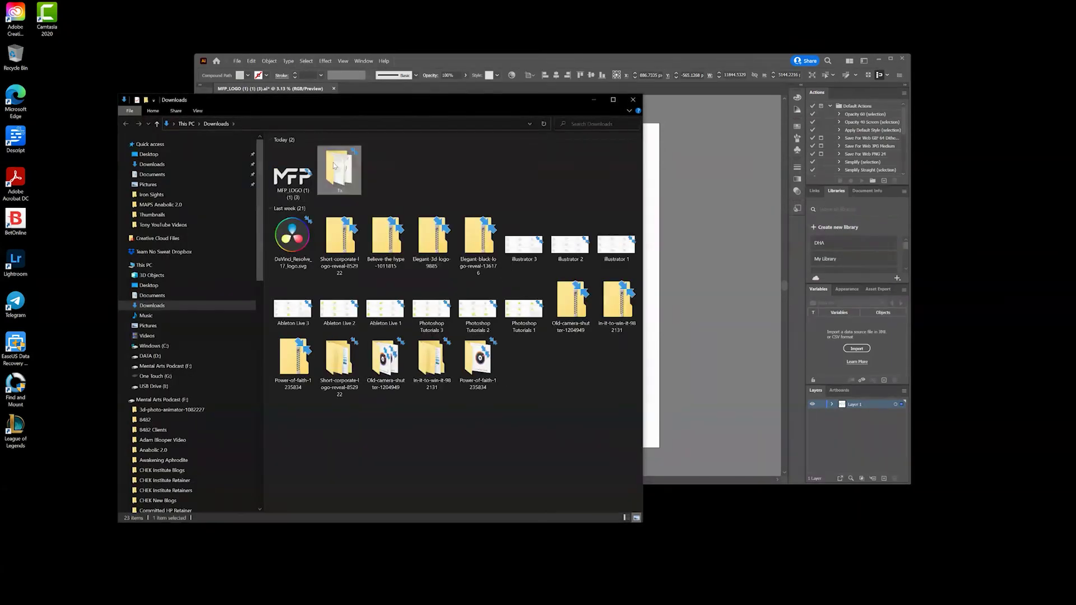
Step: Preview Test png Large in the 1x folder, close Photos, minimize Explorer, and deselect the logo
double_click(334, 165)
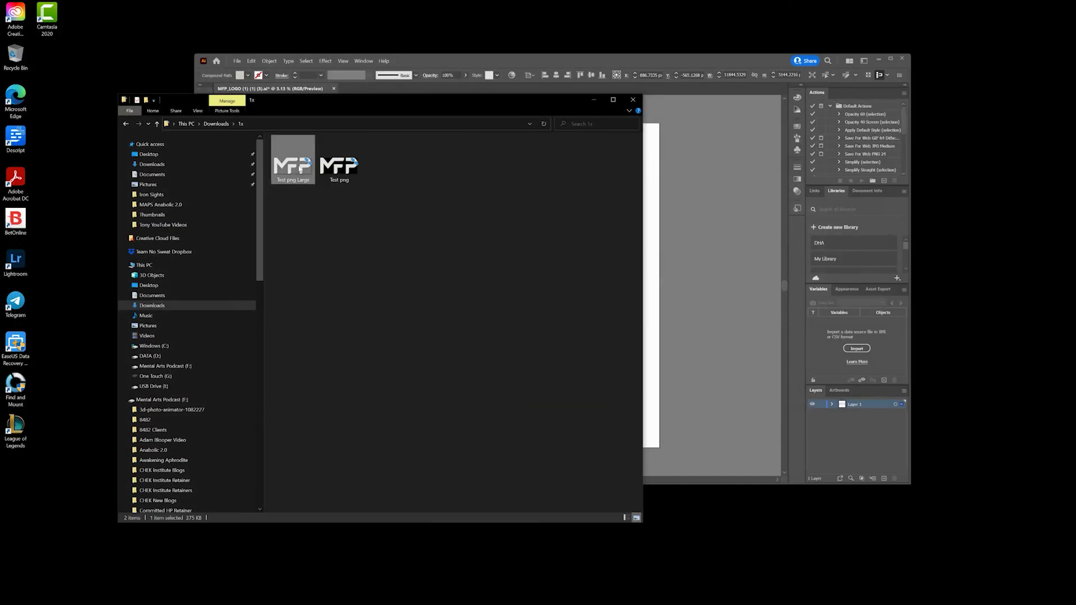
double_click(294, 168)
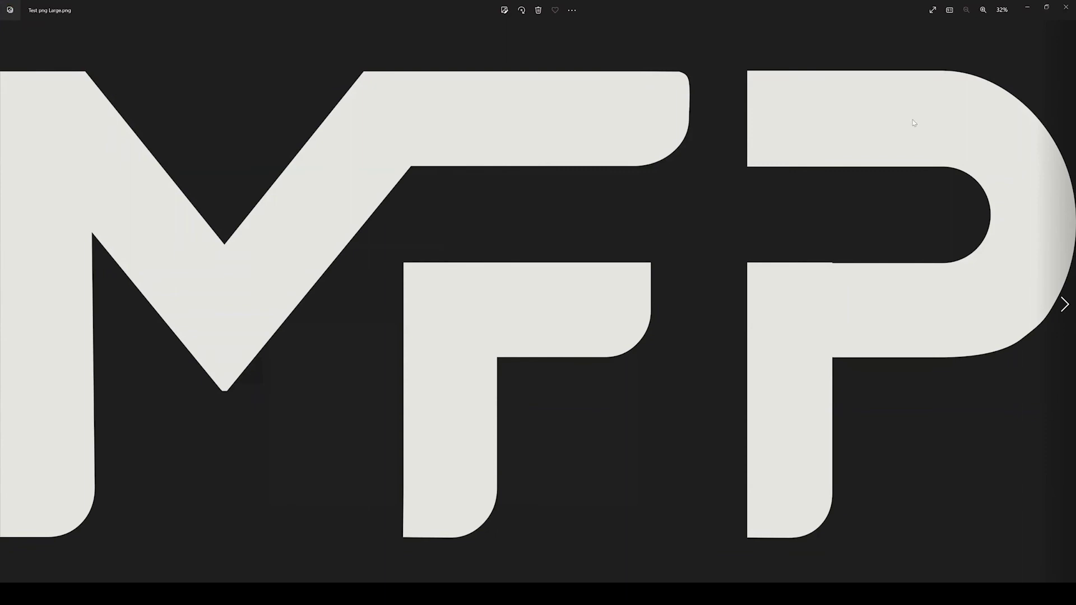
left_click(1067, 7)
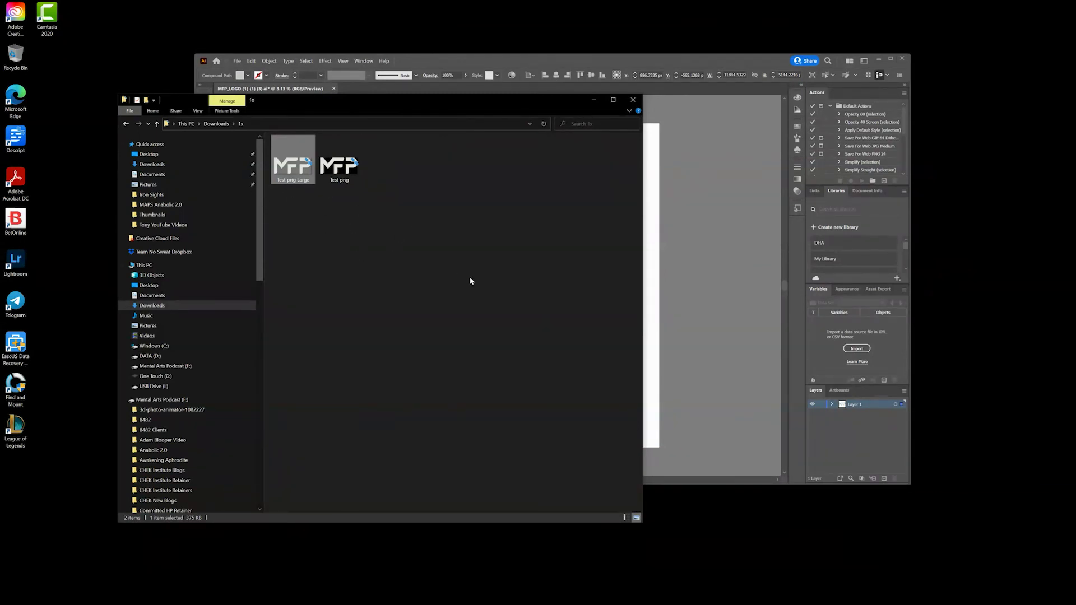
left_click(593, 100)
left_click(627, 359)
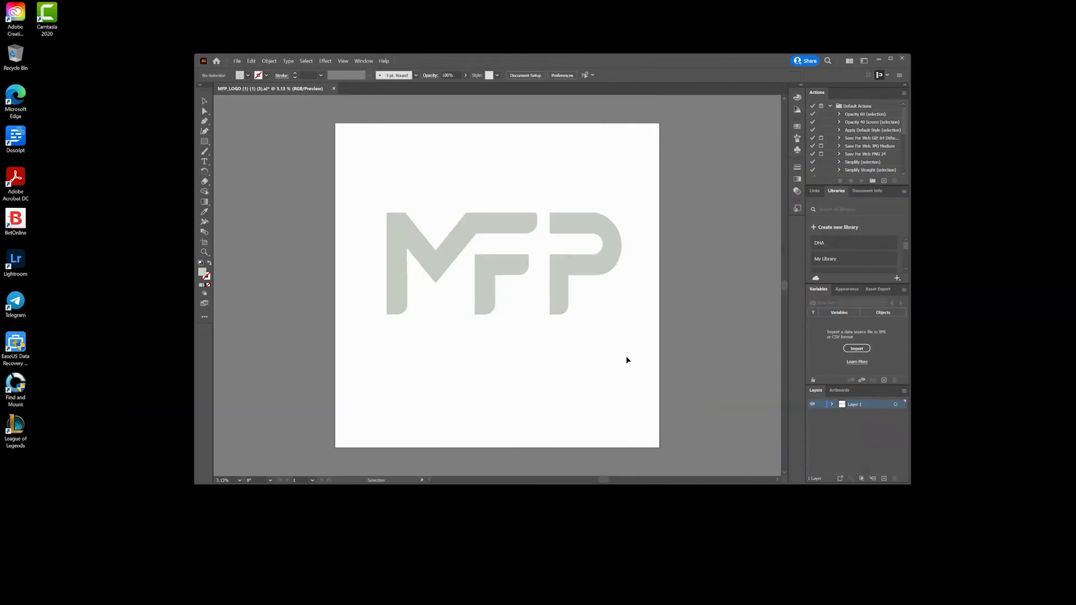